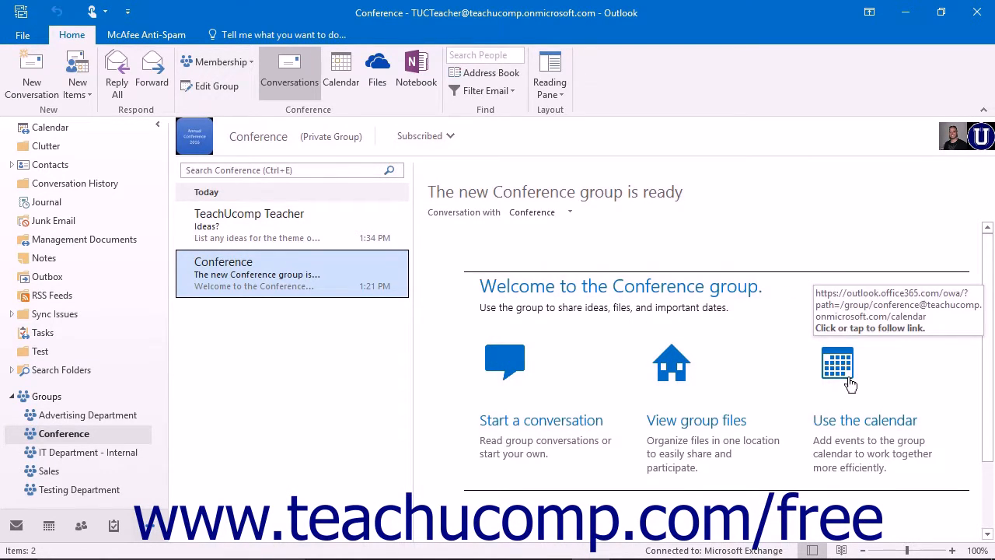
Step: Open the Conference group's file library in the browser from the group's page in Outlook
{"action": "left_click", "coordinate": [332, 115]}
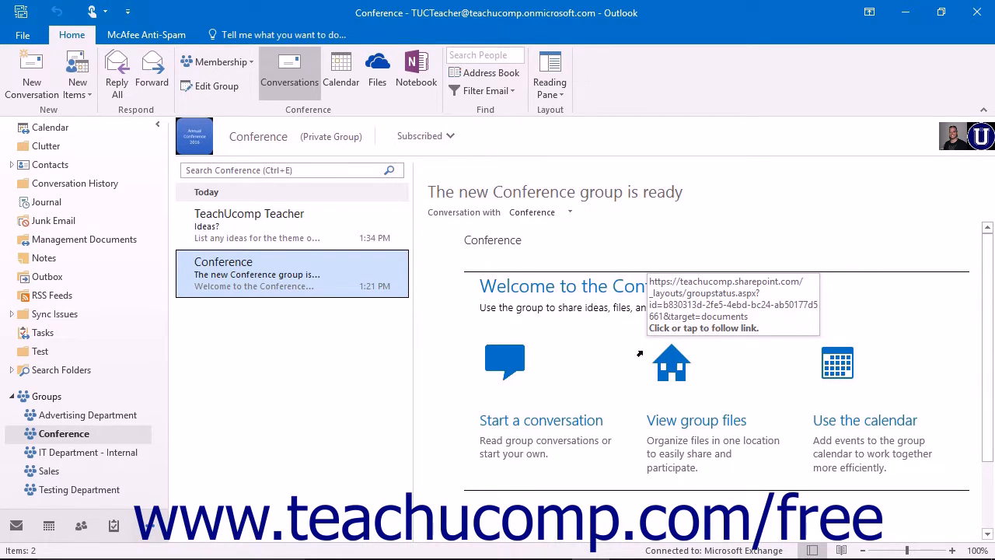
{"action": "left_click", "coordinate": [377, 75]}
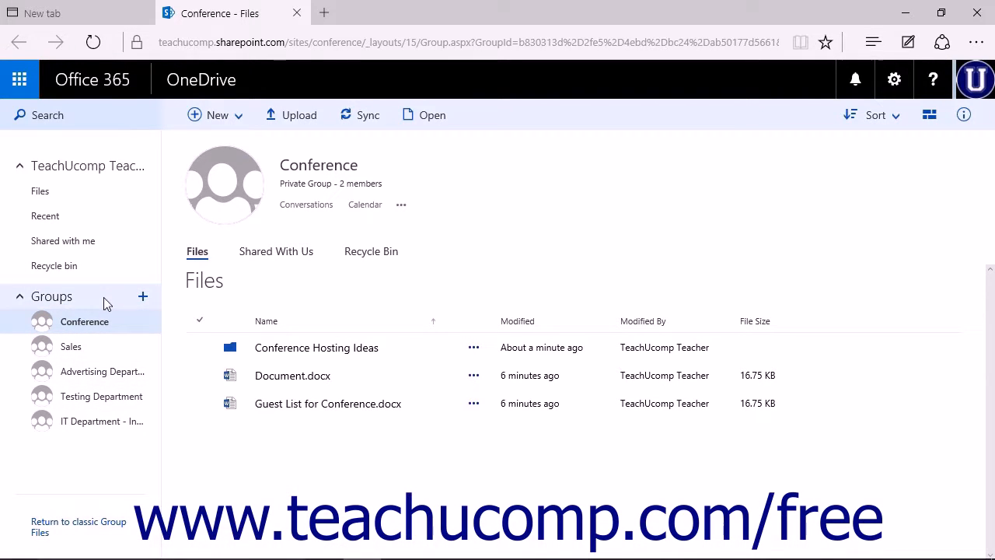
{"action": "left_click", "coordinate": [99, 327]}
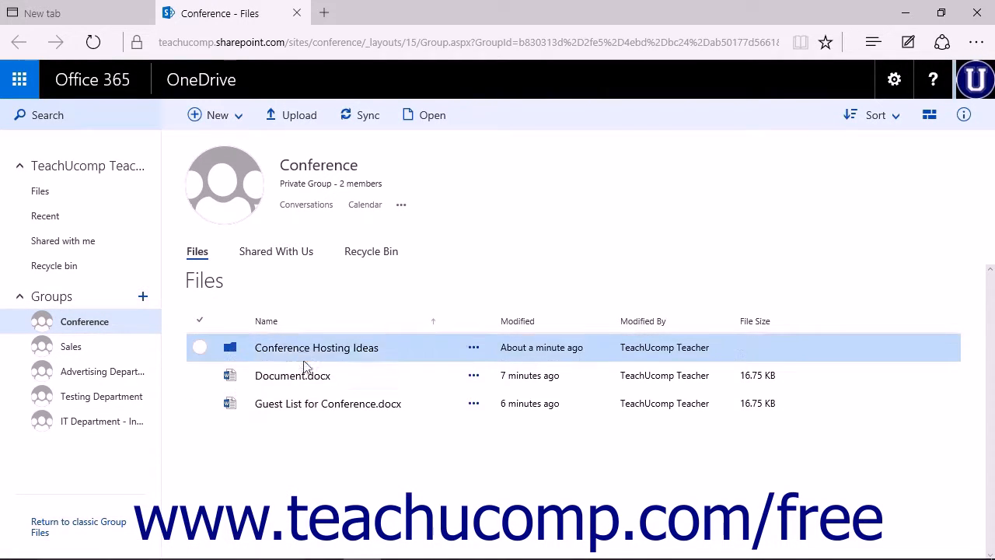
{"action": "left_click", "coordinate": [342, 386]}
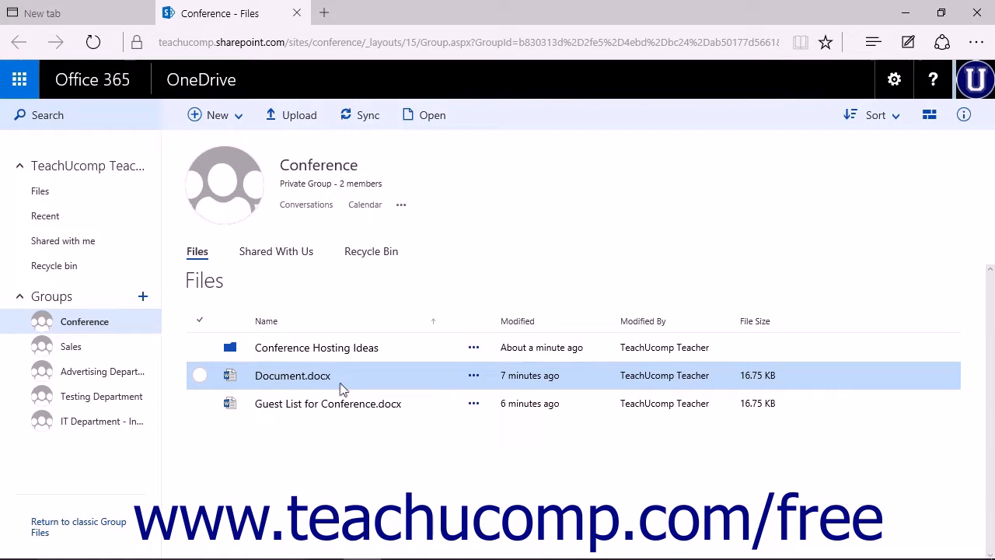
{"action": "left_click", "coordinate": [242, 122]}
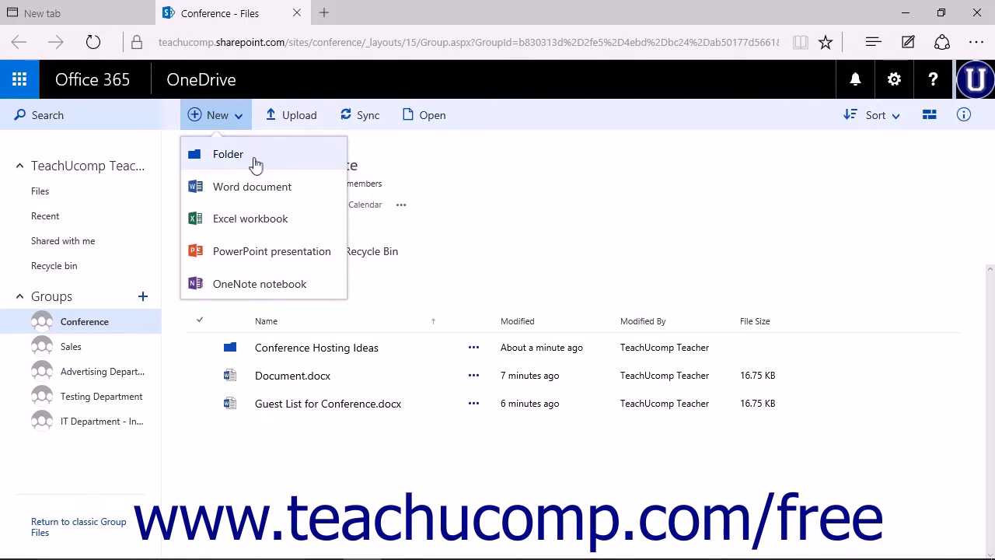
{"action": "left_click", "coordinate": [418, 164]}
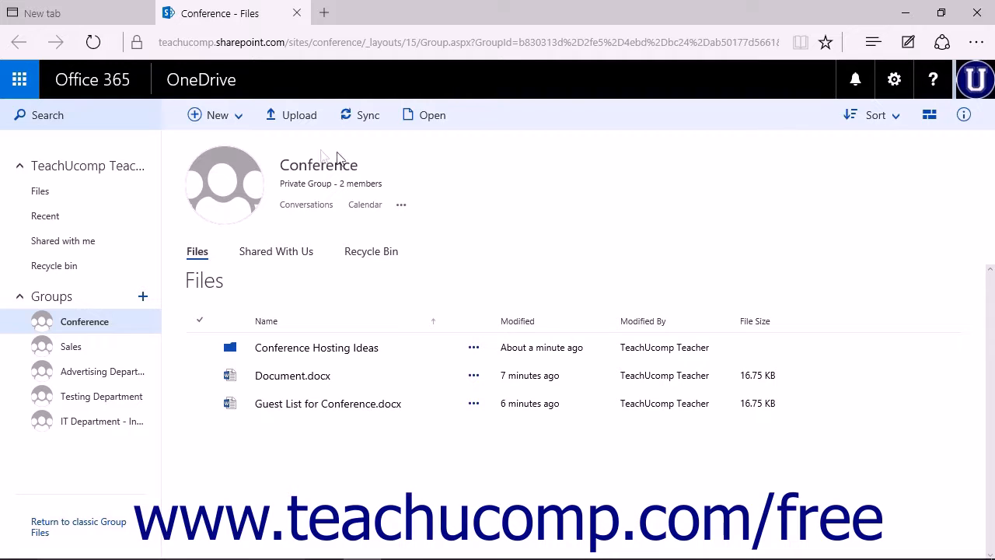
Step: Upload the Work Sample file from the OneDrive Documents folder to the Conference group's files
{"action": "left_click", "coordinate": [307, 117]}
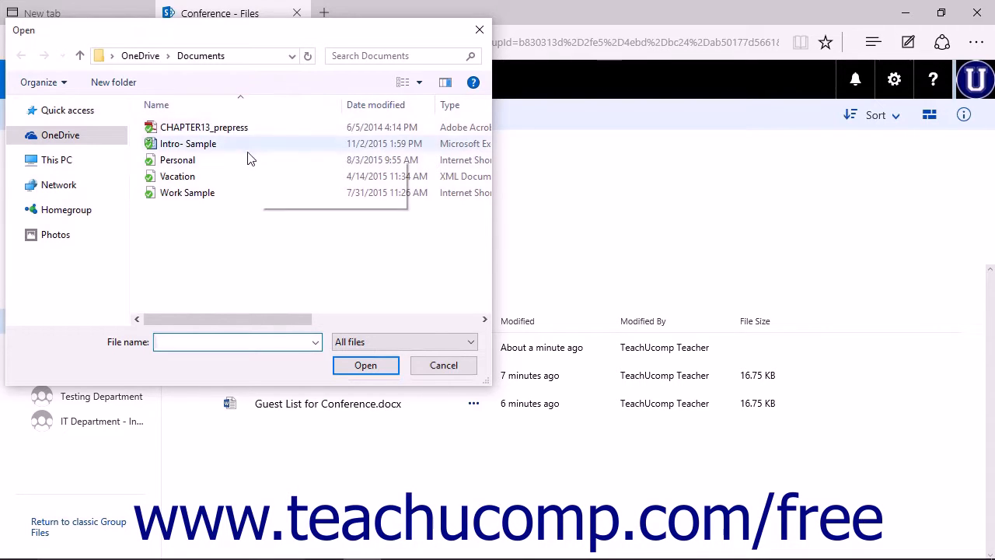
{"action": "left_click", "coordinate": [203, 199]}
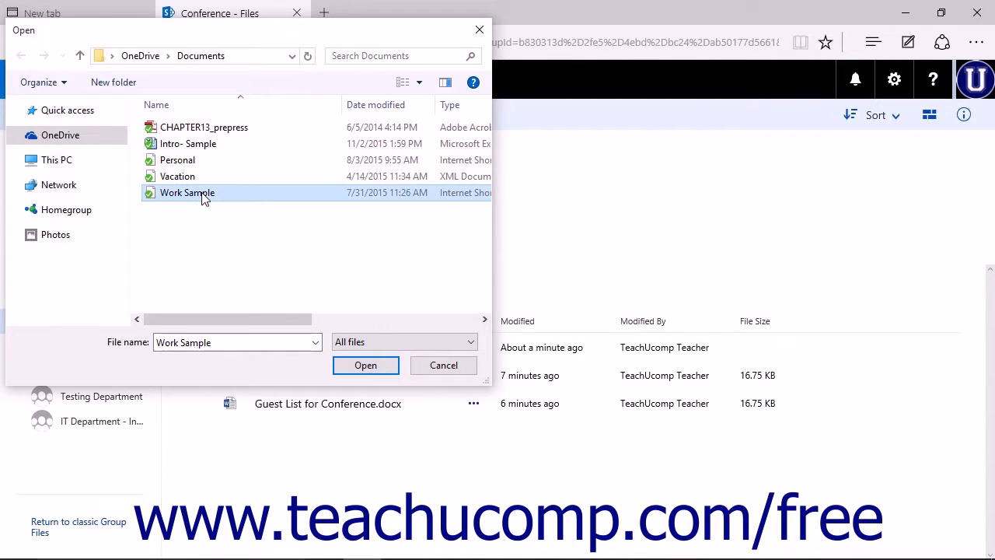
{"action": "left_click", "coordinate": [362, 366]}
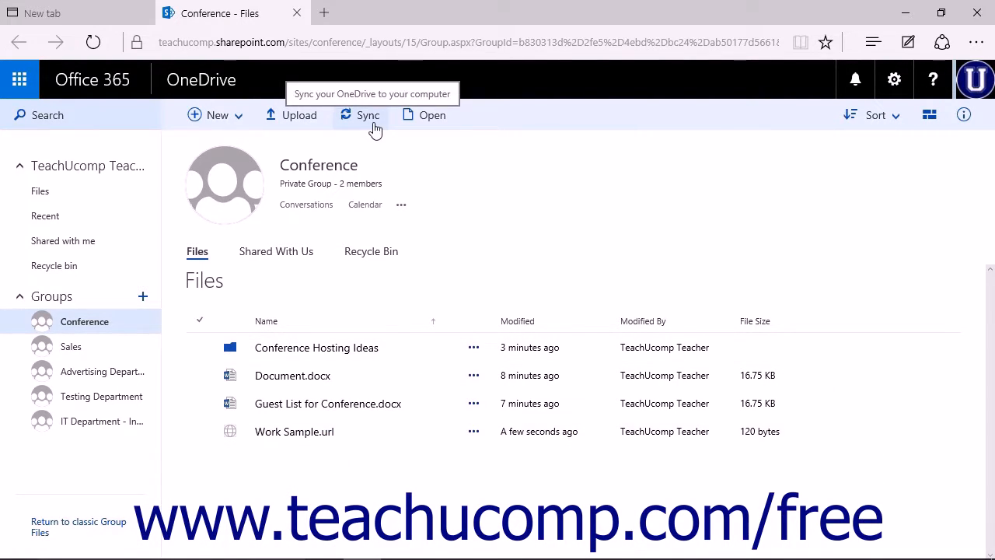
Step: View the sync options for the Conference file library and close them without syncing
{"action": "left_click", "coordinate": [373, 125]}
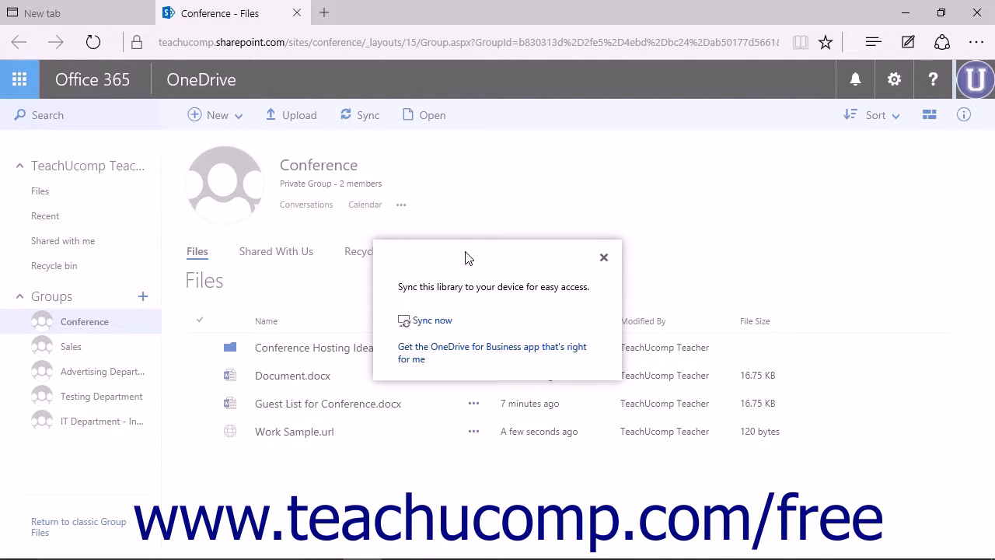
{"action": "left_click", "coordinate": [603, 257]}
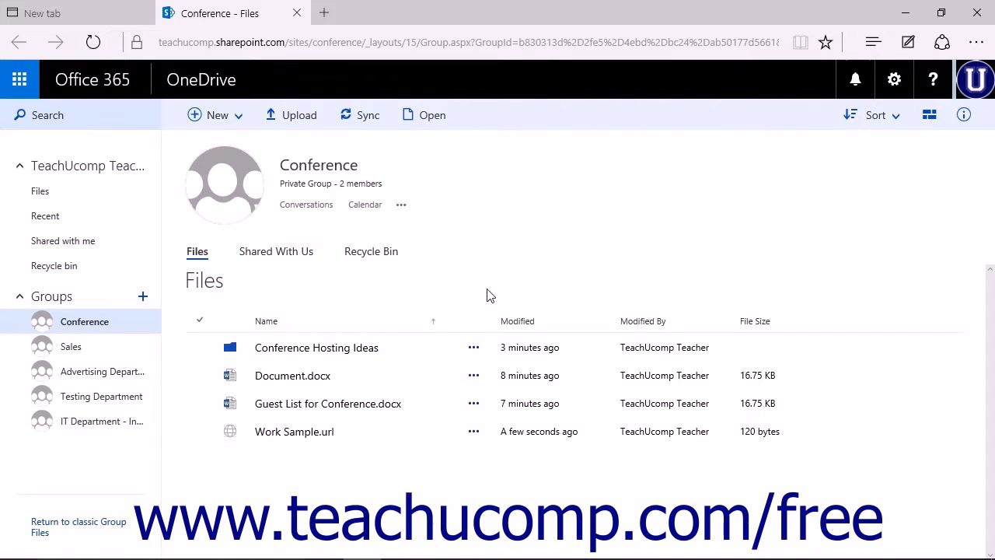
Step: Examine the sharing options for Document.docx, including the edit and view permissions and the message field, and close without sharing
{"action": "left_click", "coordinate": [200, 376]}
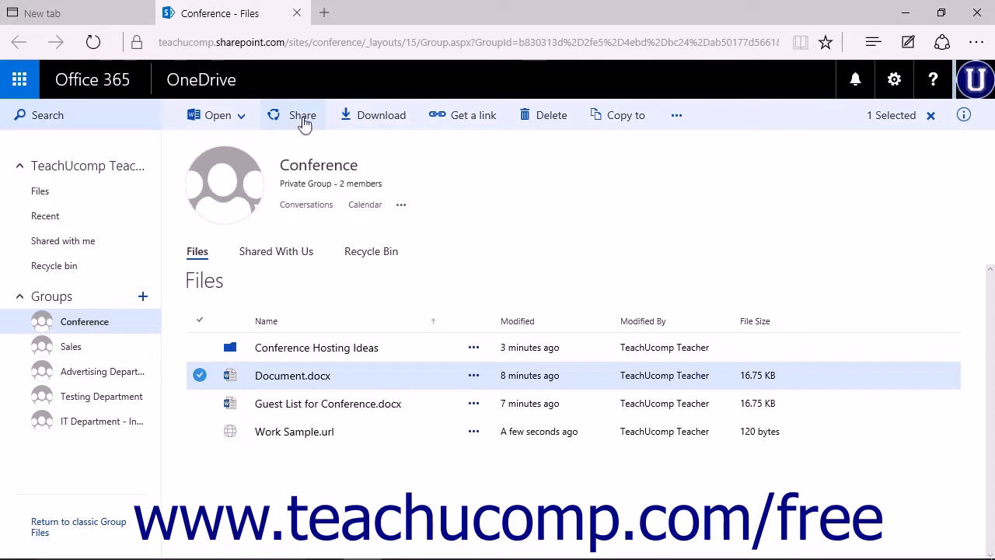
{"action": "left_click", "coordinate": [303, 121]}
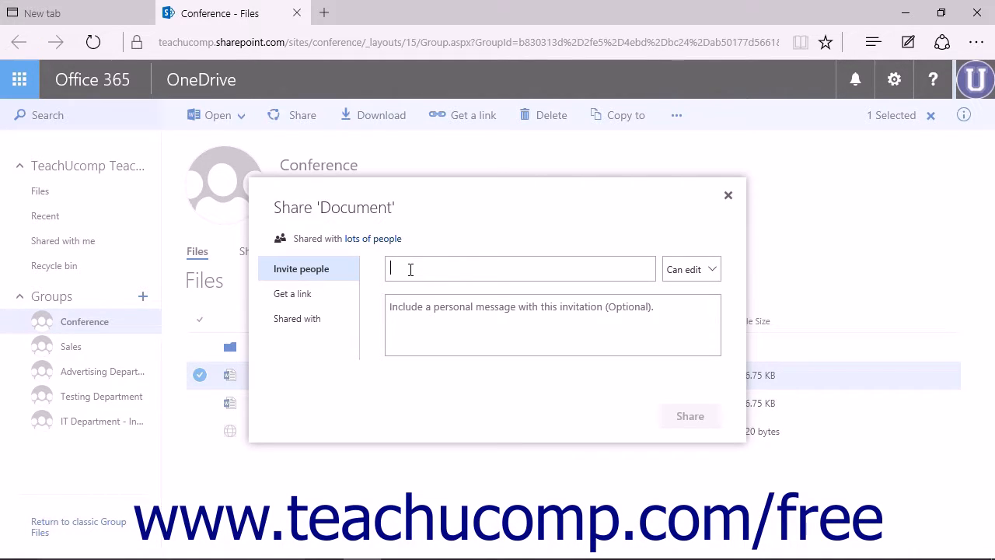
{"action": "left_click", "coordinate": [715, 270]}
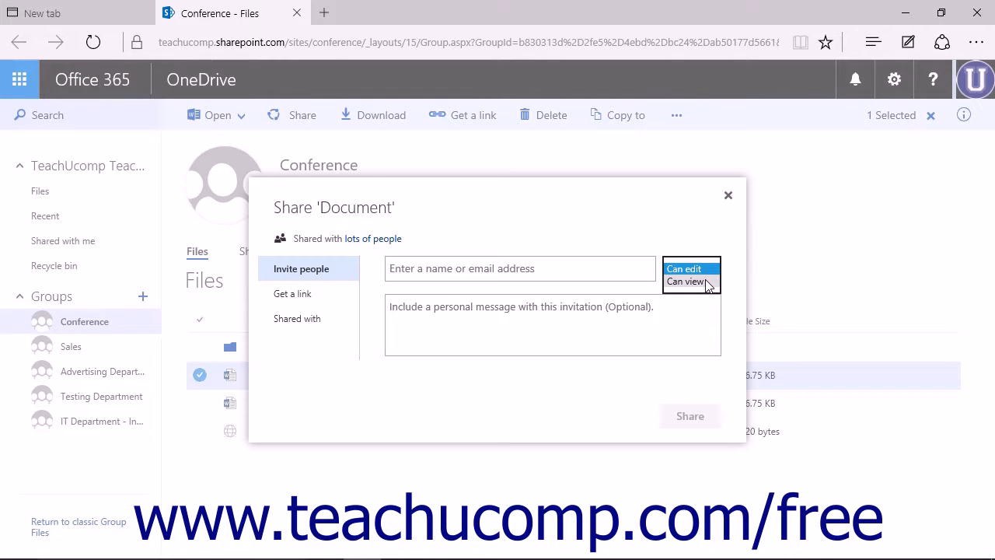
{"action": "left_click", "coordinate": [433, 309]}
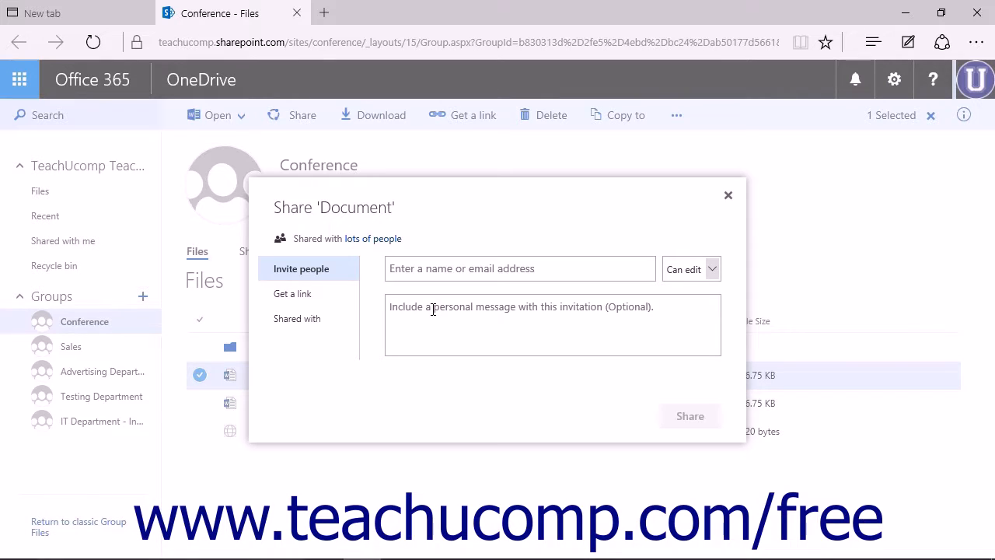
{"action": "left_click", "coordinate": [515, 271]}
{"action": "left_click", "coordinate": [728, 197]}
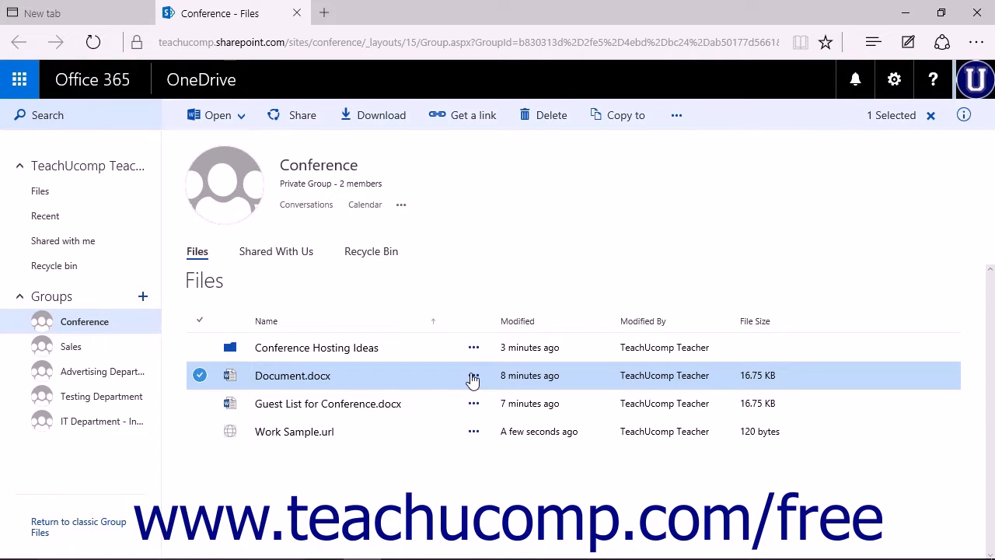
Step: Copy Document.docx into a new folder named Conference Guests, created under the Conference group's Files
{"action": "left_click", "coordinate": [473, 376]}
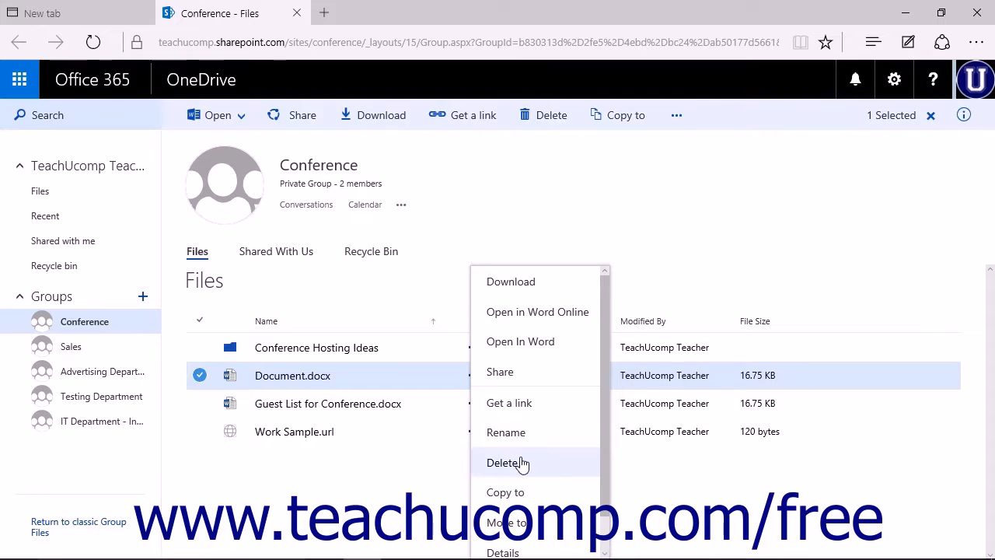
{"action": "scroll", "coordinate": [522, 451], "scroll_direction": "down", "scroll_amount": 1}
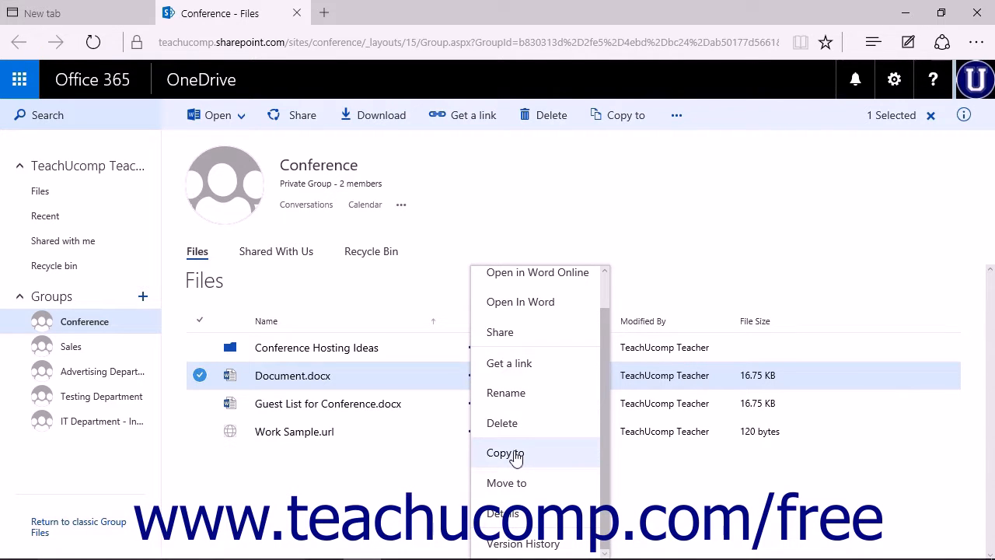
{"action": "left_click", "coordinate": [506, 453]}
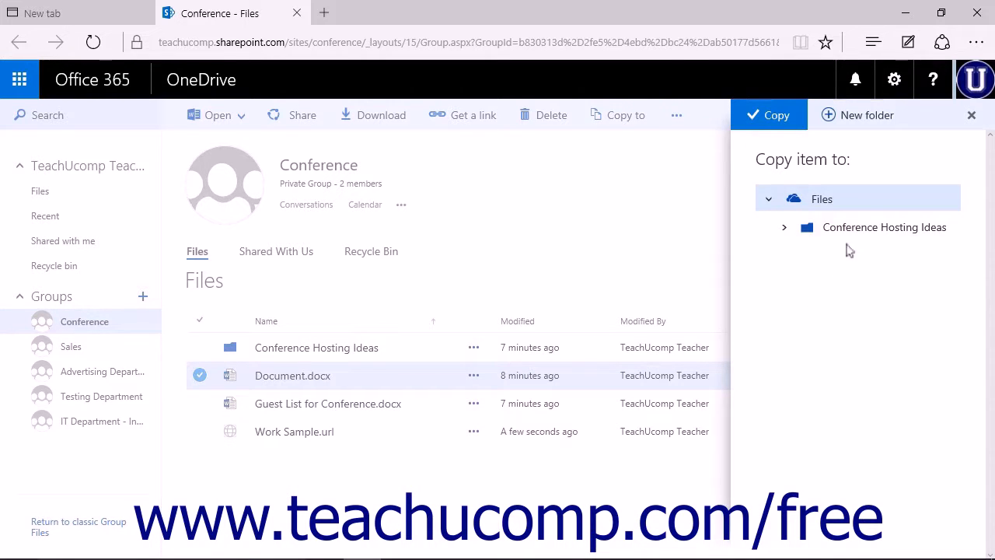
{"action": "left_click", "coordinate": [863, 126]}
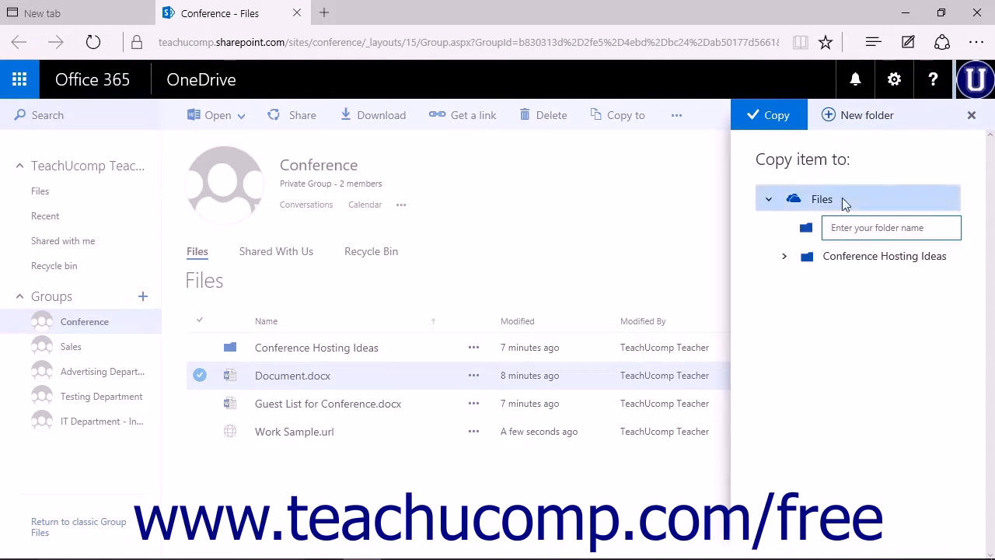
{"action": "type", "text": "Conference Guests"}
{"action": "left_click", "coordinate": [931, 261]}
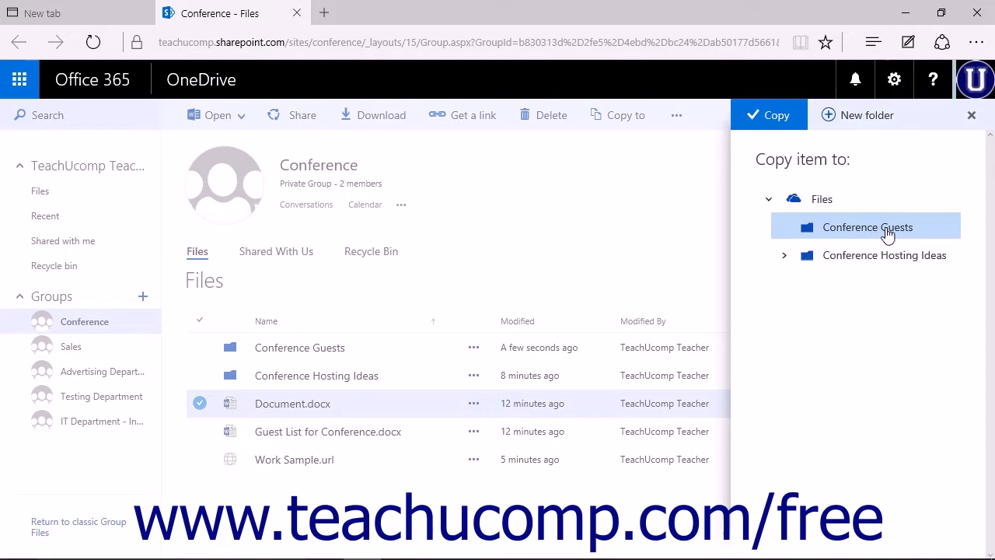
{"action": "left_click", "coordinate": [887, 231]}
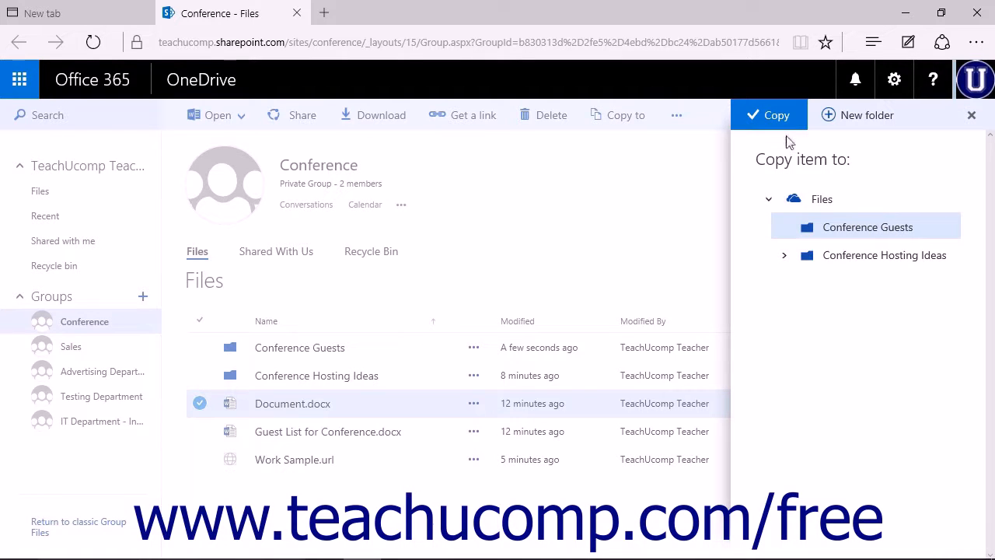
{"action": "left_click", "coordinate": [777, 115]}
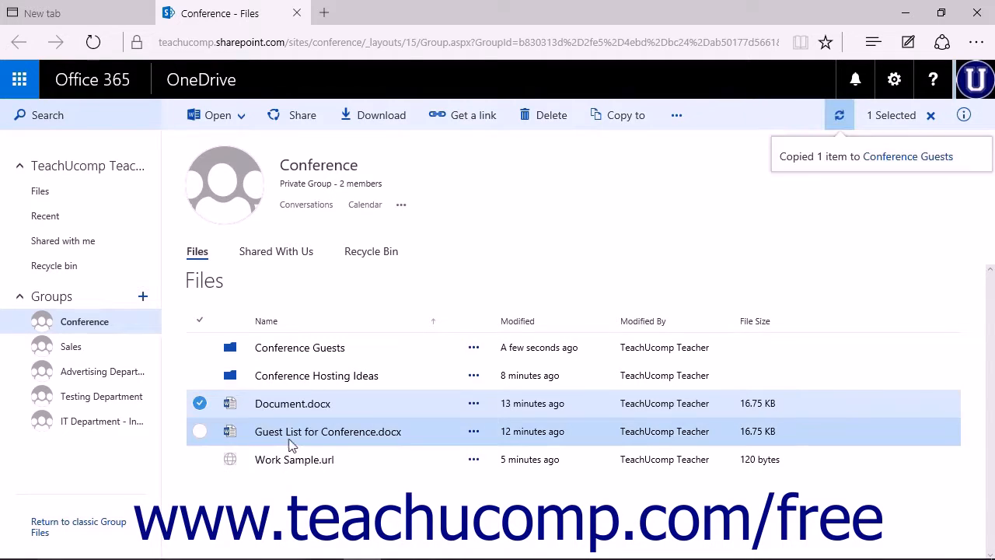
Step: Deselect Document.docx and move Guest List for Conference.docx into the Conference Guests folder
{"action": "left_click", "coordinate": [200, 403]}
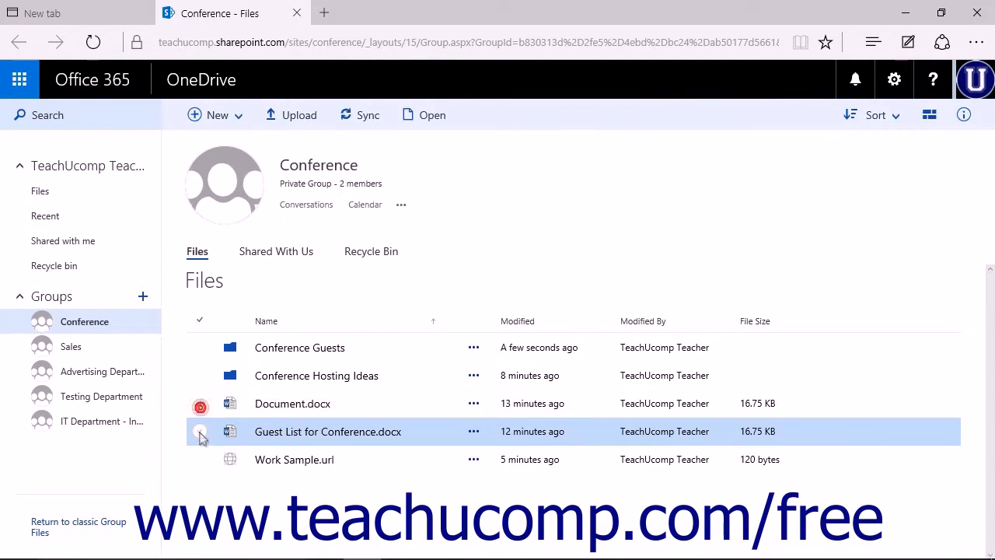
{"action": "left_click", "coordinate": [201, 430]}
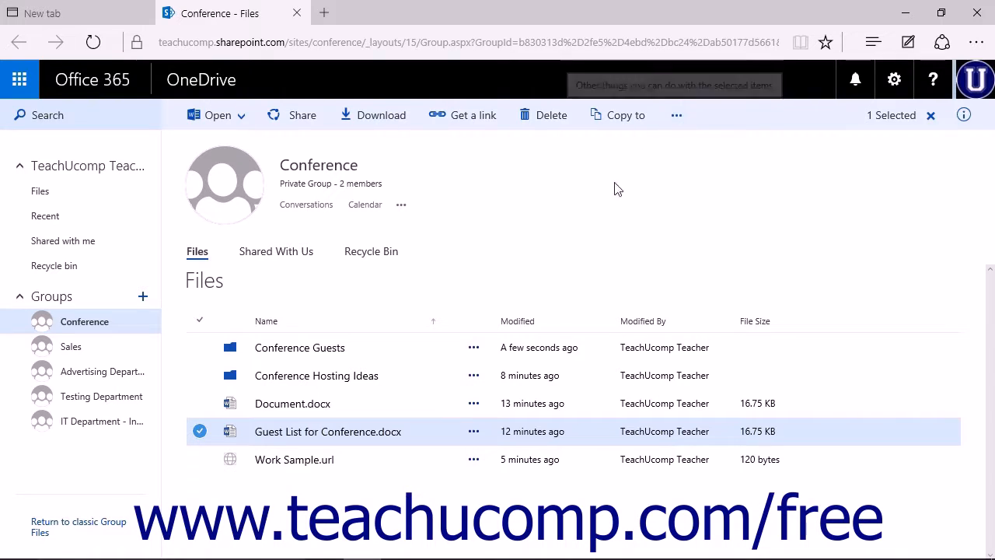
{"action": "left_click", "coordinate": [472, 432]}
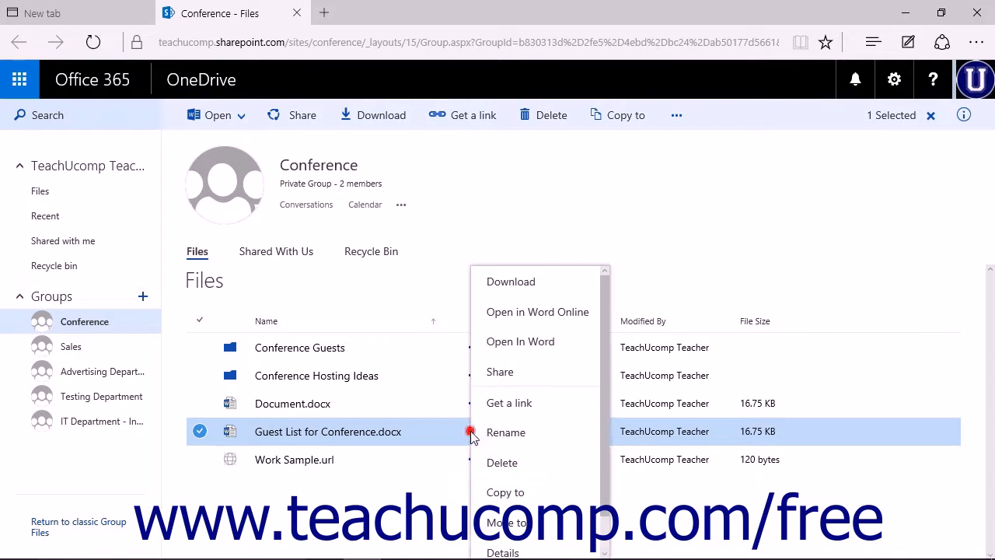
{"action": "left_click", "coordinate": [534, 525]}
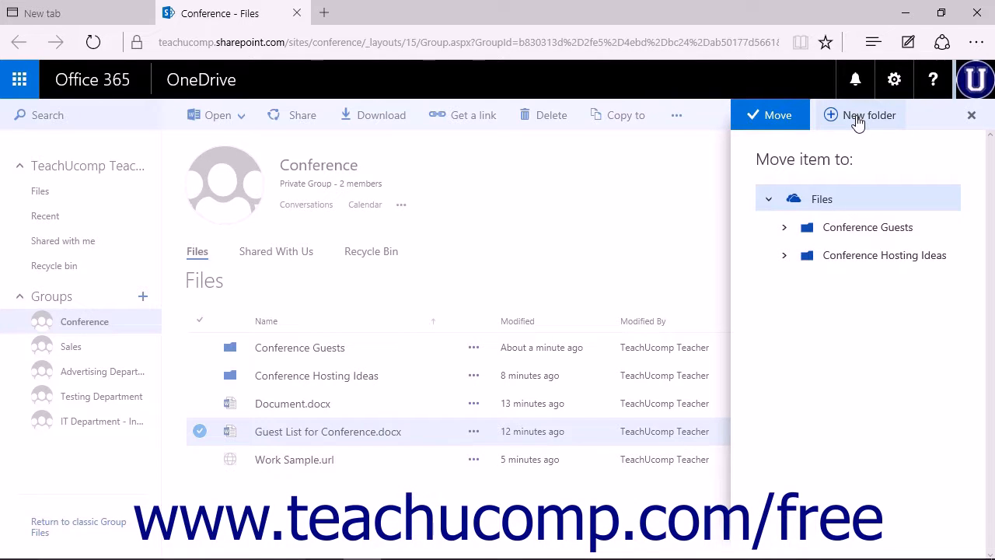
{"action": "left_click", "coordinate": [839, 234]}
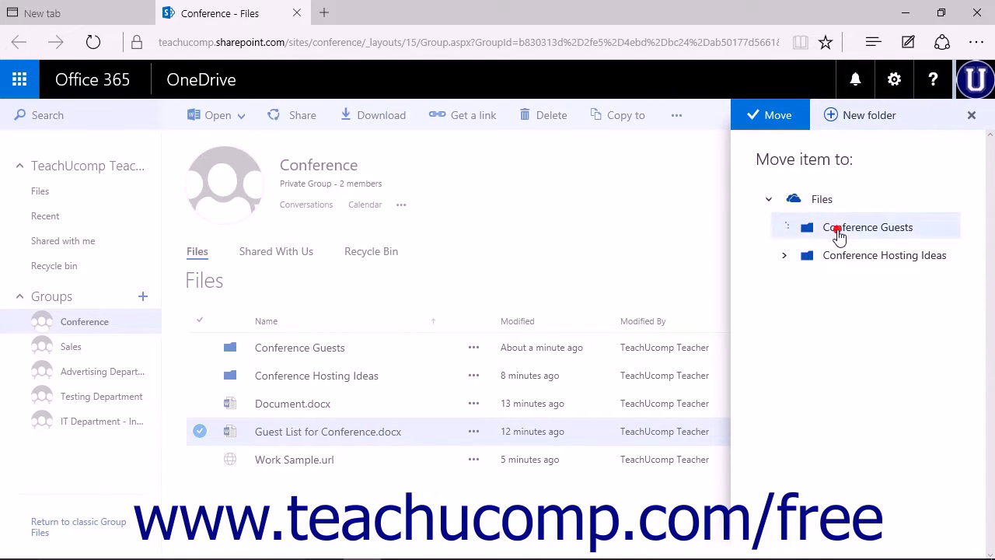
{"action": "left_click", "coordinate": [777, 115]}
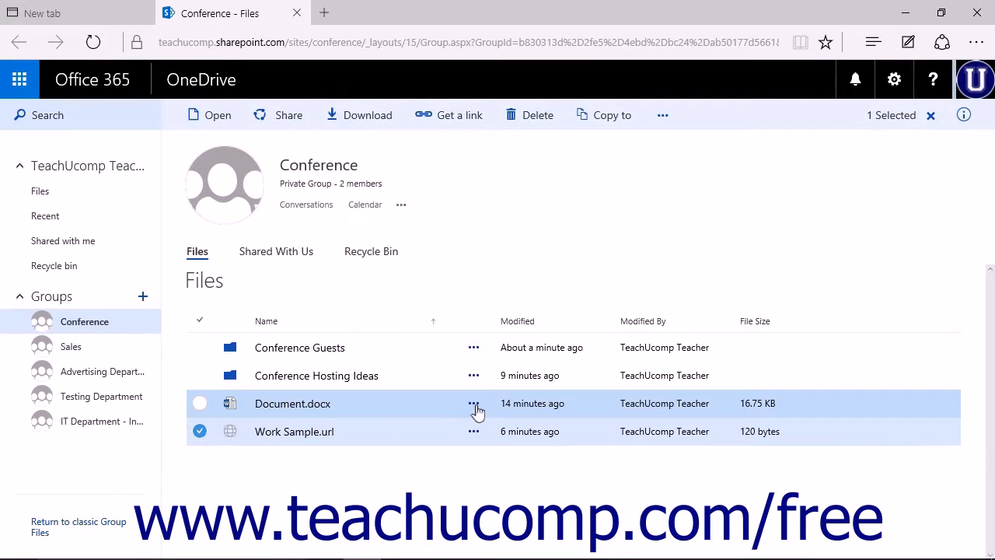
Step: View the version history of Document.docx, checking the option to delete all versions without carrying it out
{"action": "left_click", "coordinate": [473, 404]}
{"action": "scroll", "coordinate": [544, 407], "scroll_direction": "down", "scroll_amount": 1}
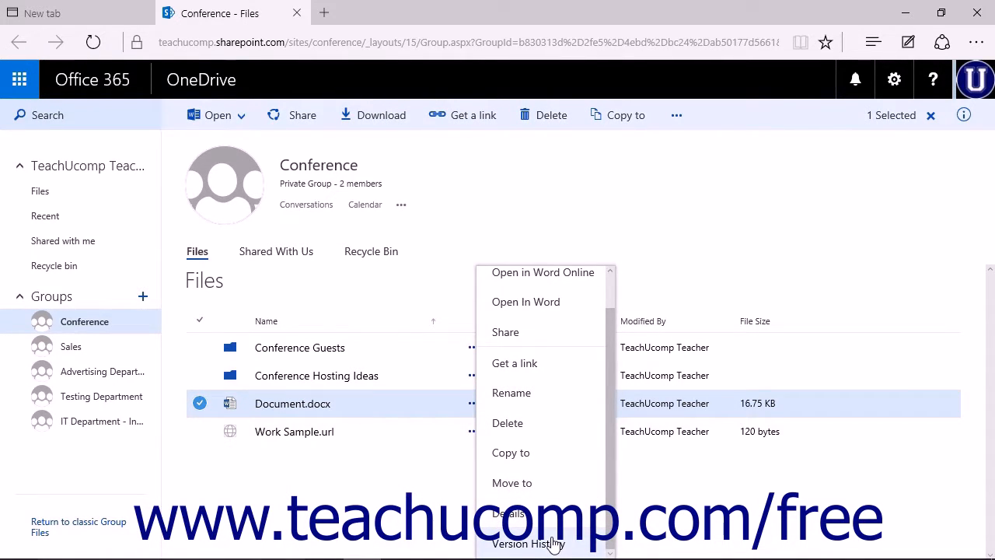
{"action": "left_click", "coordinate": [553, 543]}
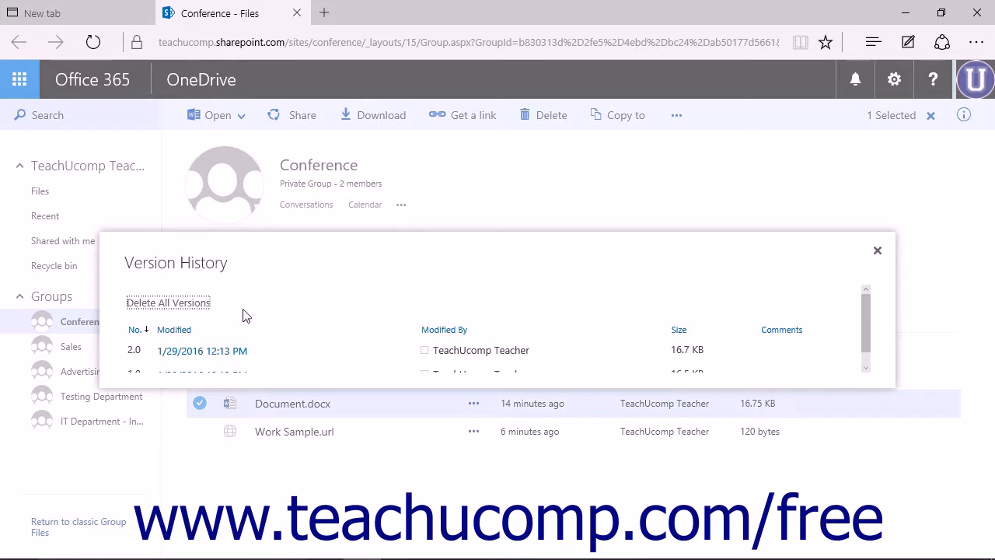
{"action": "left_click", "coordinate": [198, 307]}
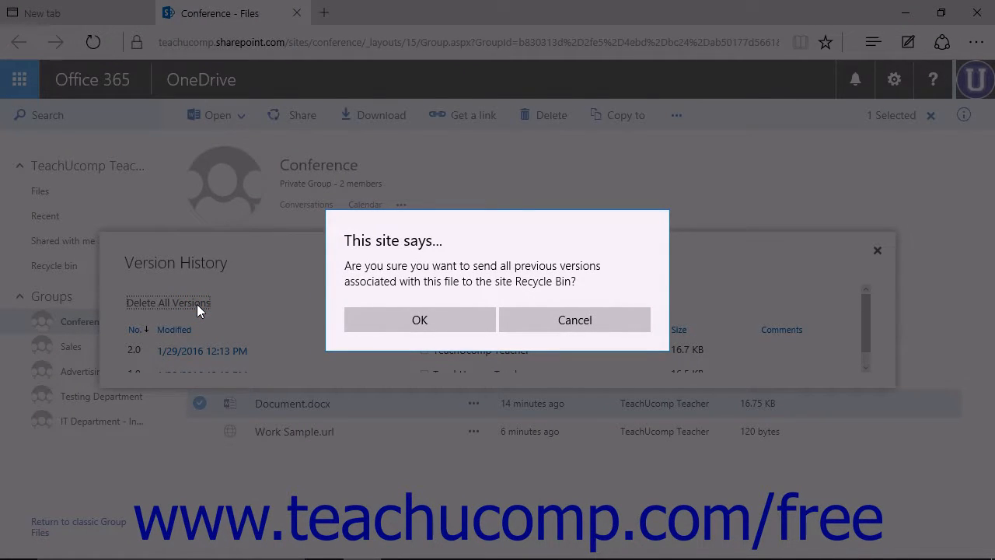
{"action": "left_click", "coordinate": [555, 320]}
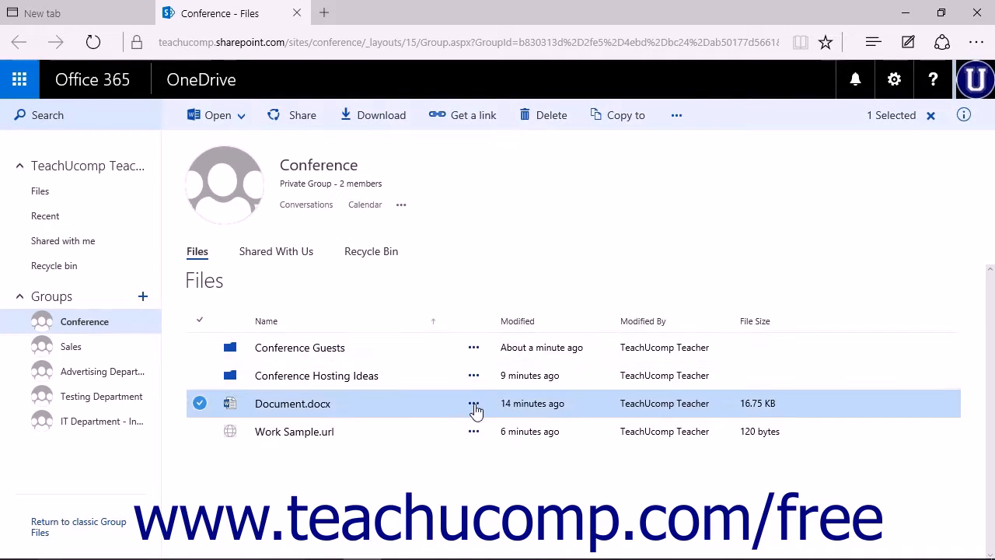
Step: Examine the details of Document.docx, including its link, sharing permissions, recent activity and file information, and close them with the file deselected
{"action": "left_click", "coordinate": [474, 403]}
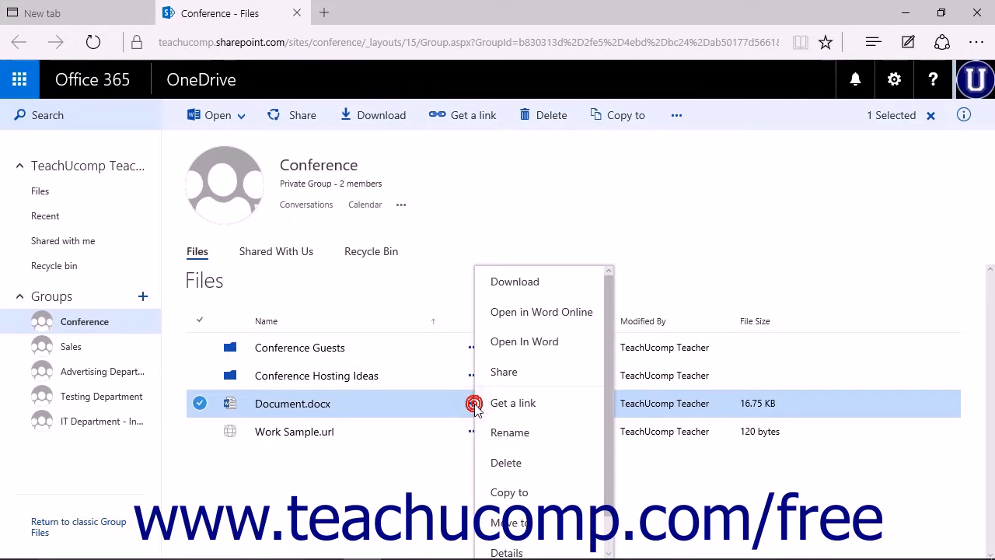
{"action": "scroll", "coordinate": [521, 516], "scroll_direction": "down", "scroll_amount": 1}
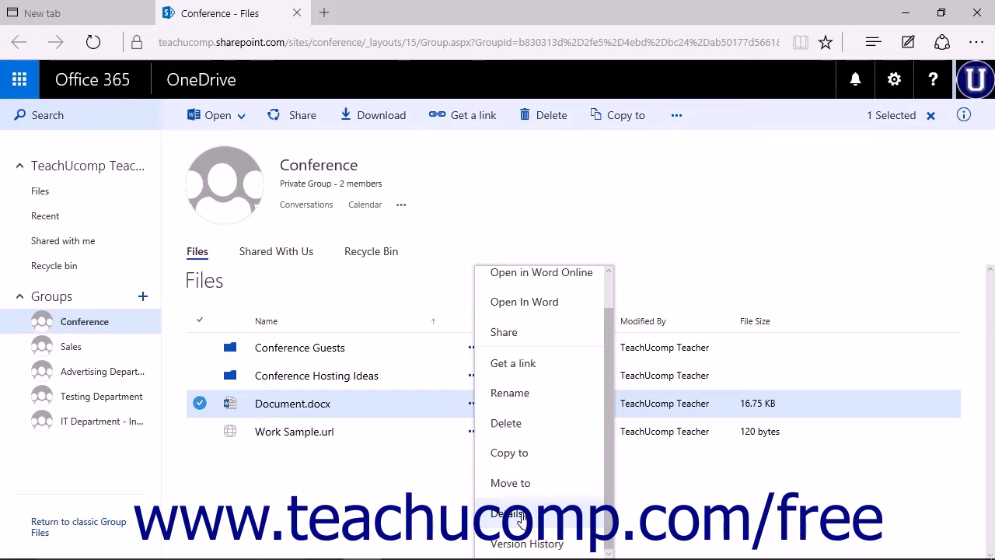
{"action": "left_click", "coordinate": [521, 516]}
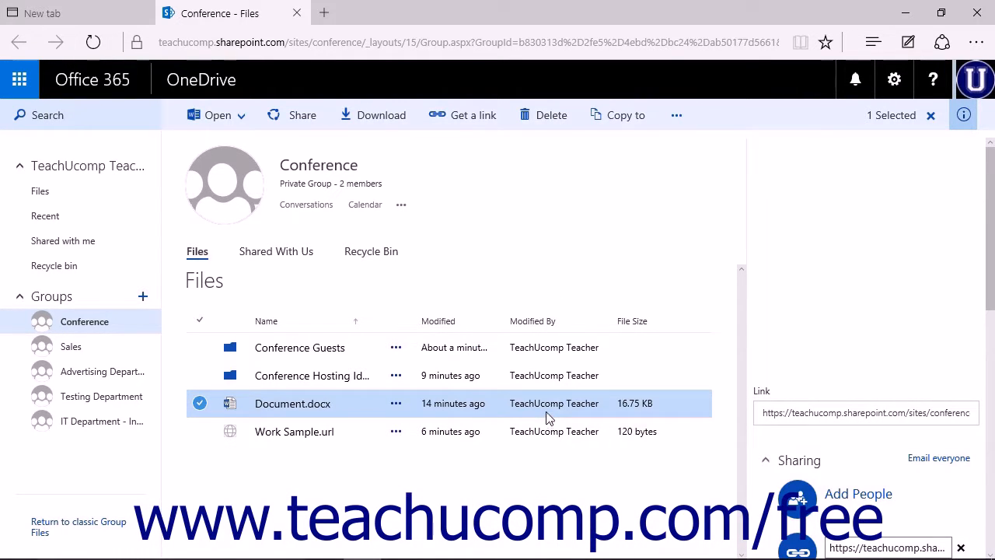
{"action": "scroll", "coordinate": [835, 295], "scroll_direction": "down", "scroll_amount": 2}
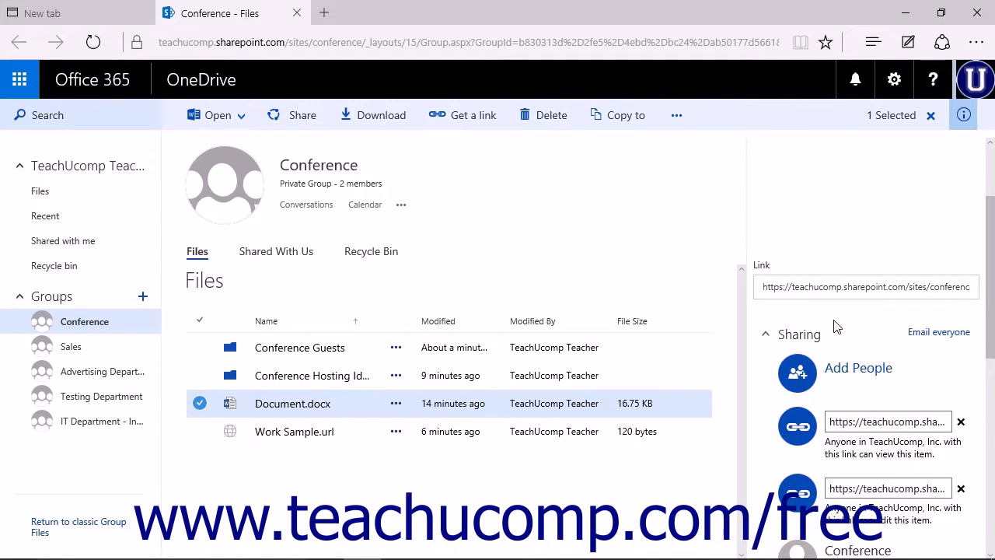
{"action": "scroll", "coordinate": [835, 327], "scroll_direction": "down", "scroll_amount": 6}
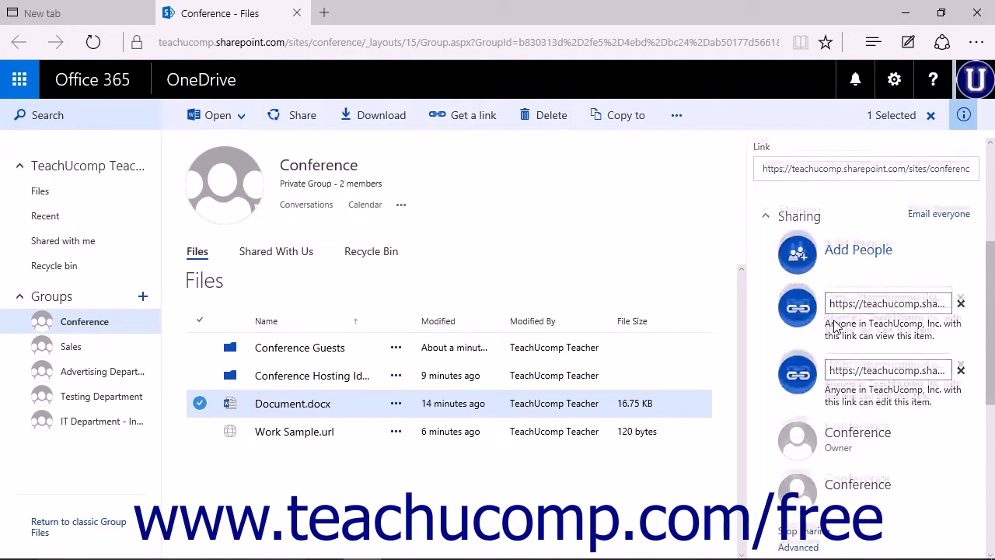
{"action": "scroll", "coordinate": [835, 325], "scroll_direction": "down", "scroll_amount": 1}
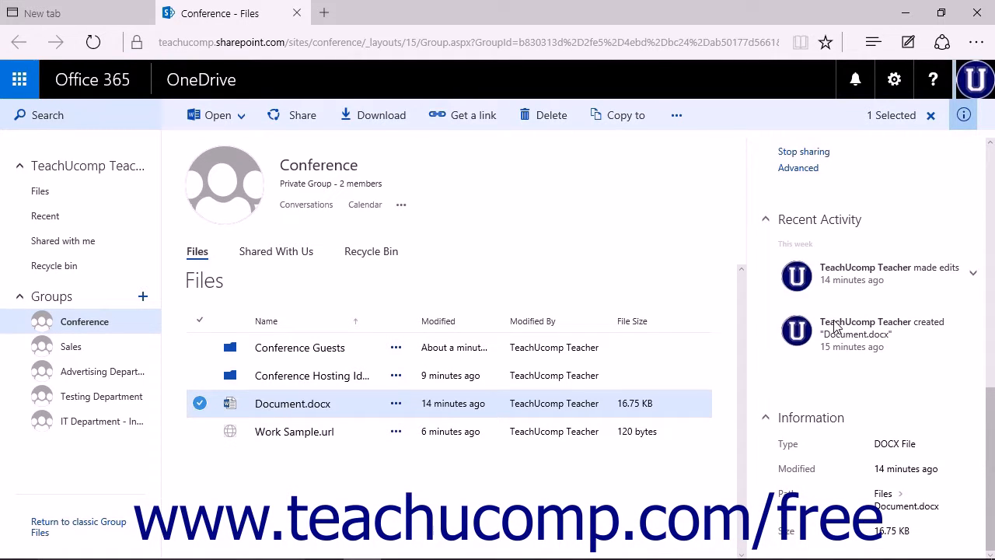
{"action": "scroll", "coordinate": [835, 326], "scroll_direction": "up", "scroll_amount": 2}
{"action": "scroll", "coordinate": [835, 327], "scroll_direction": "down", "scroll_amount": 2}
{"action": "left_click", "coordinate": [930, 115]}
{"action": "left_click", "coordinate": [963, 115]}
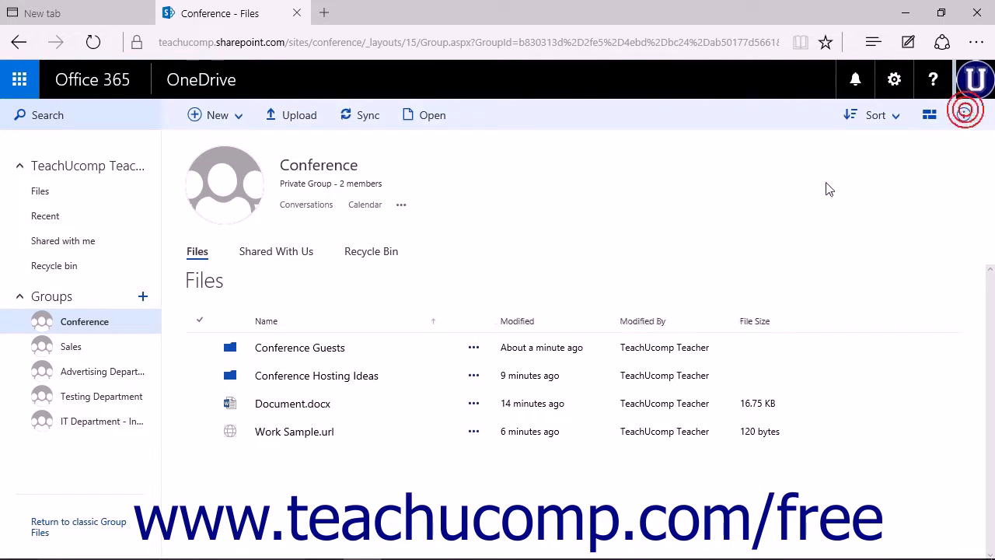
Step: Delete Work Sample.url from the Conference group's Files, sending it to the site Recycle Bin
{"action": "left_click", "coordinate": [200, 431]}
{"action": "left_click", "coordinate": [474, 431]}
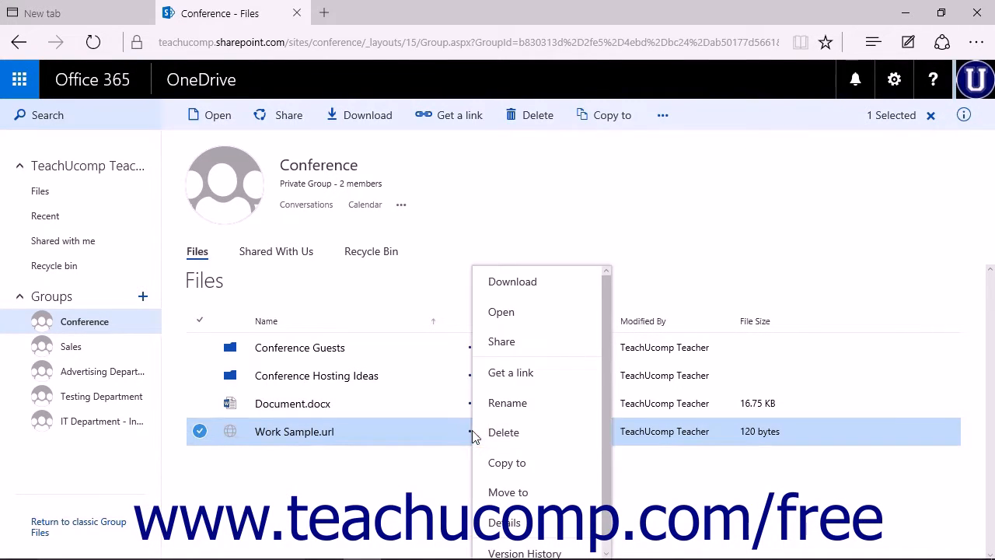
{"action": "left_click", "coordinate": [535, 439]}
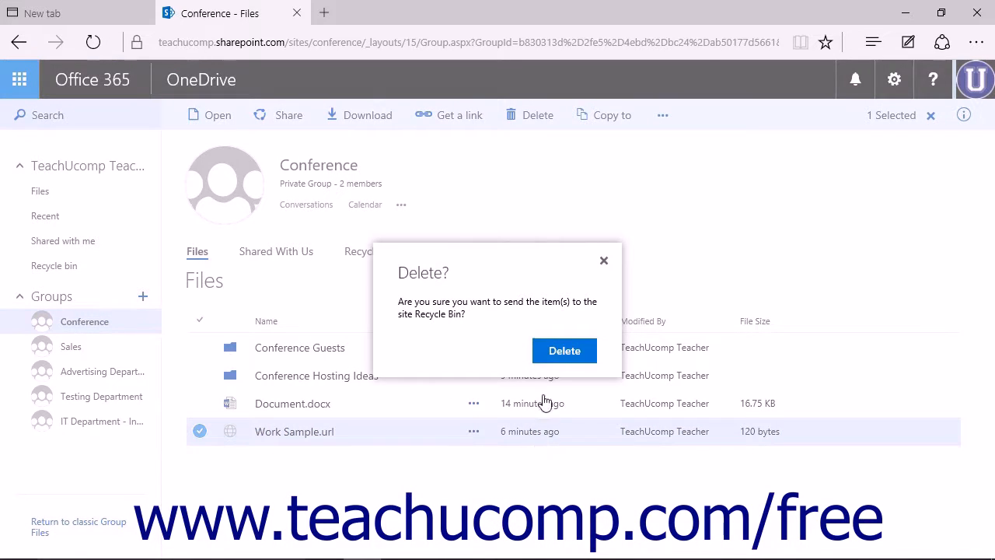
{"action": "left_click", "coordinate": [557, 355]}
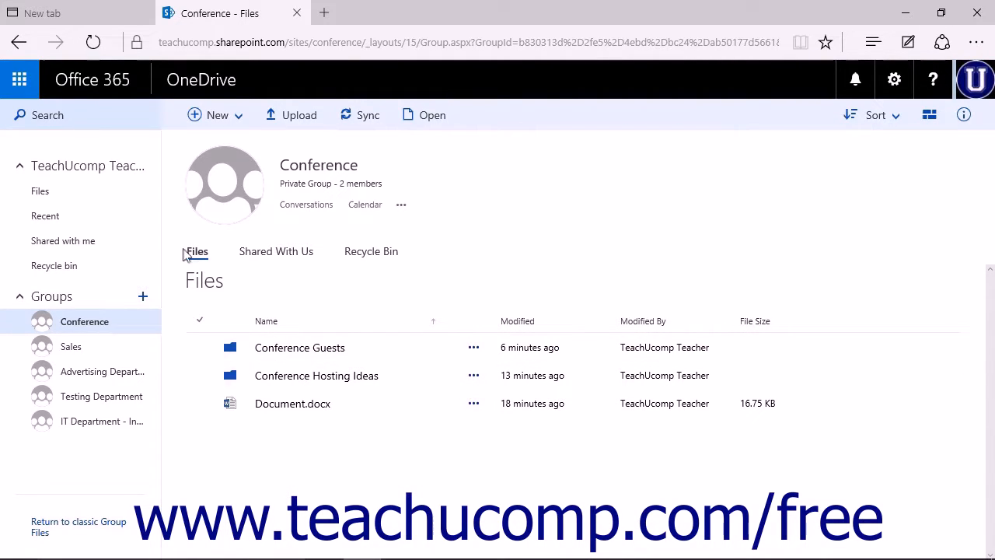
Step: Open the Conference group's Recycle Bin and try selecting and clearing Work Sample.url individually and through Select All
{"action": "left_click", "coordinate": [351, 256]}
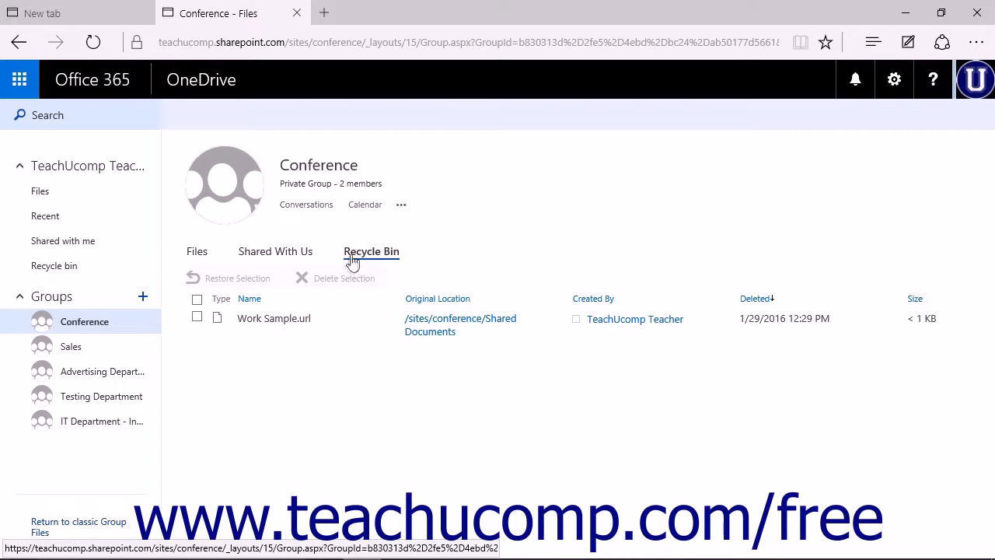
{"action": "left_click", "coordinate": [196, 319]}
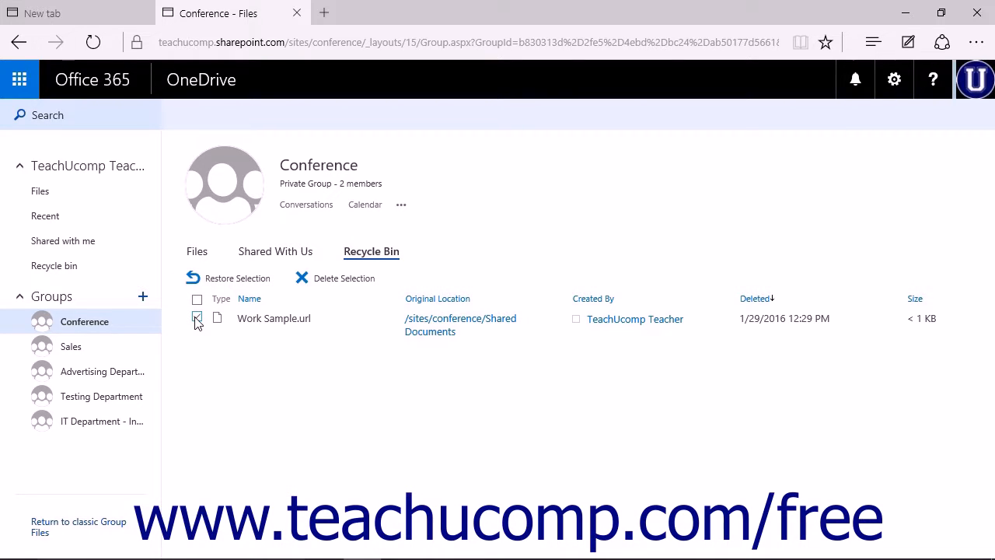
{"action": "left_click", "coordinate": [197, 321]}
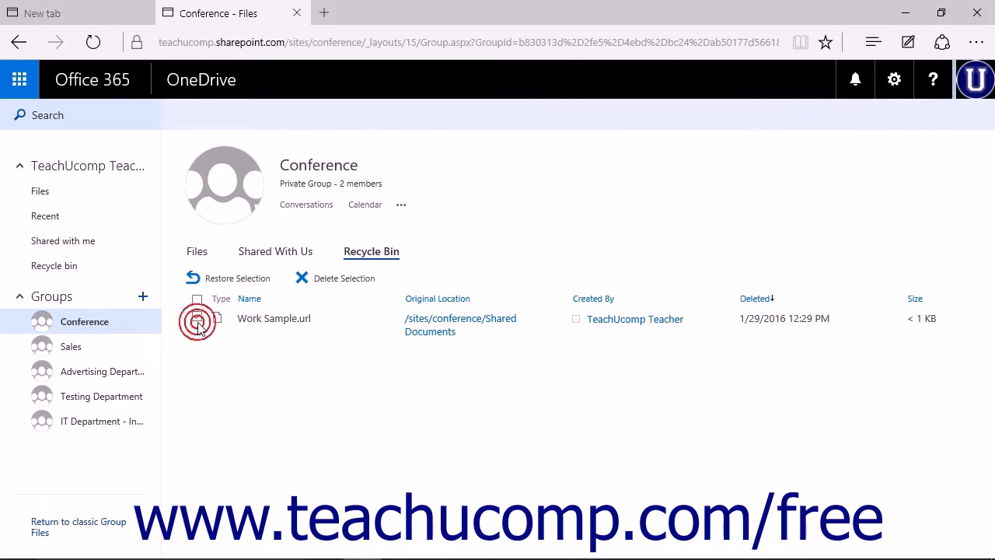
{"action": "left_click", "coordinate": [198, 322]}
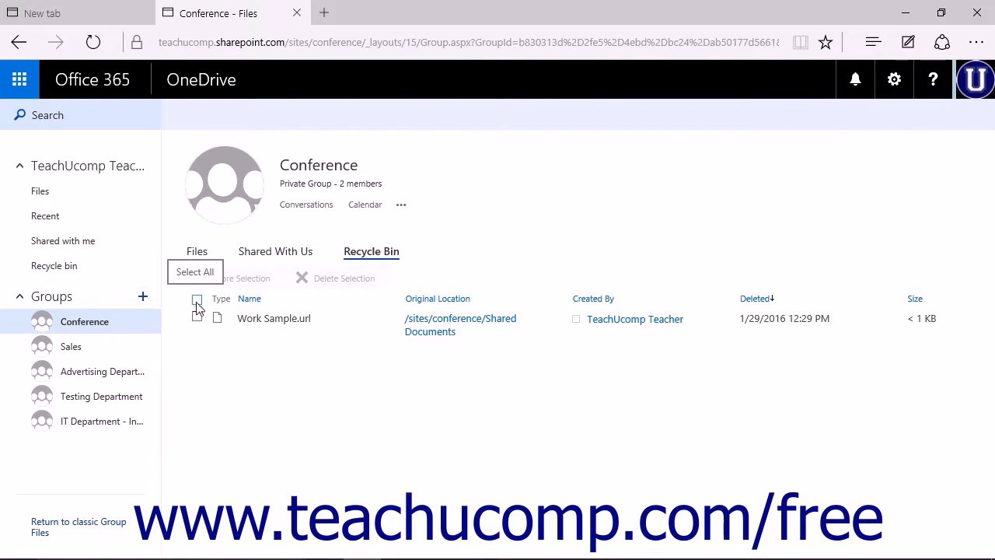
{"action": "left_click", "coordinate": [197, 302]}
{"action": "left_click", "coordinate": [196, 301]}
Step: Permanently delete Work Sample.url from the Recycle Bin and return to the Conference group's Files
{"action": "left_click", "coordinate": [196, 319]}
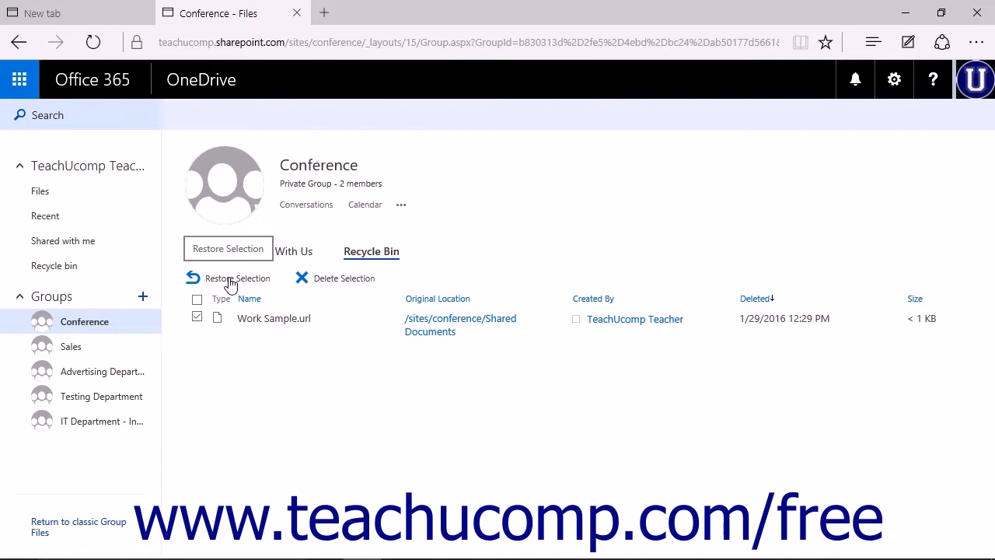
{"action": "left_click", "coordinate": [333, 285]}
{"action": "left_click", "coordinate": [399, 320]}
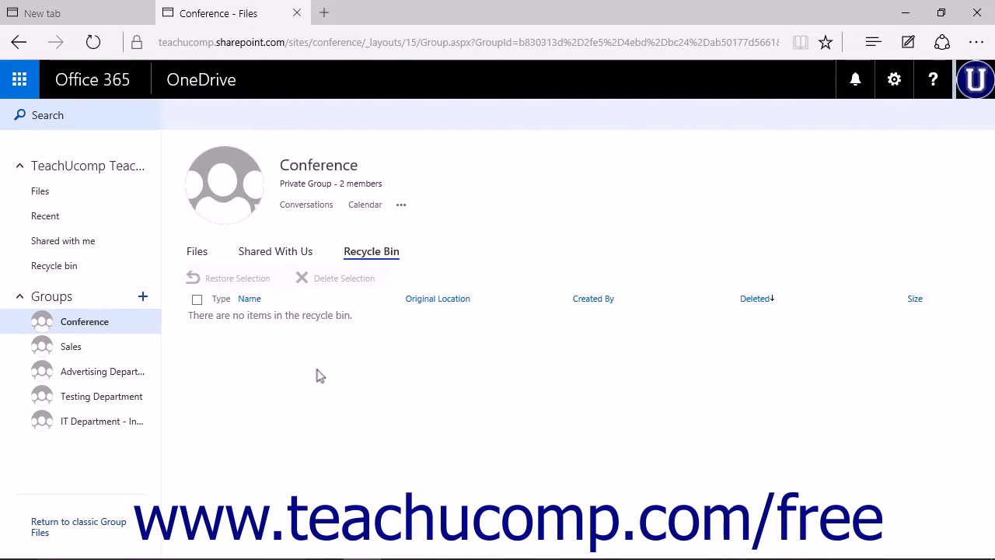
{"action": "left_click", "coordinate": [198, 252]}
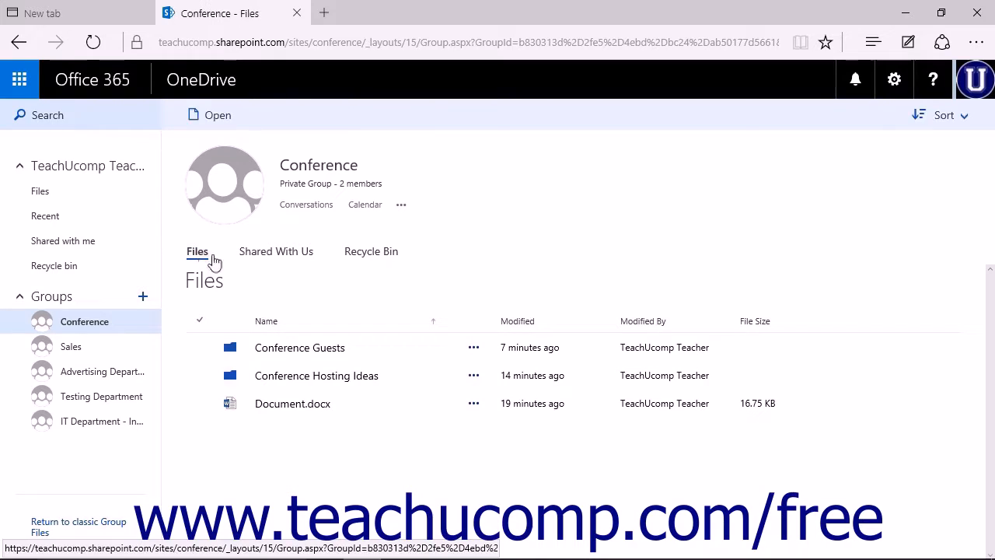